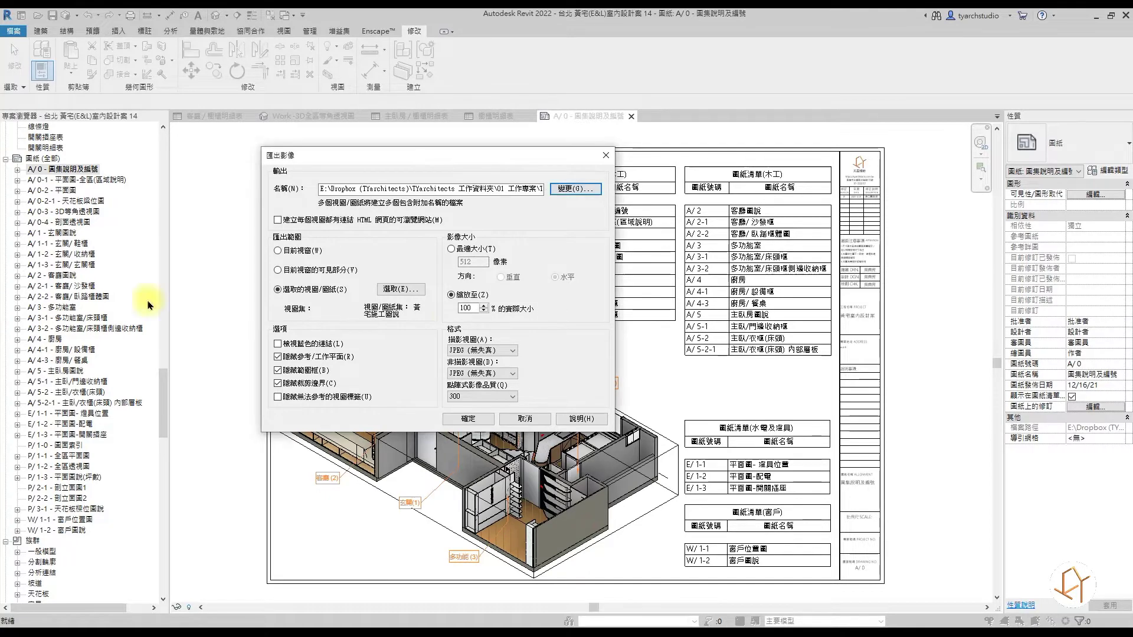
Step: Open the View/Sheet Set list for the 300 dpi JPEG export of selected sheets
{"action": "left_click", "coordinate": [389, 289]}
Step: Move the sheet chooser aside so the export options show, and uncheck every view and sheet
{"action": "mouse_move", "coordinate": [486, 253]}
{"action": "left_mouse_down"}
{"action": "mouse_move", "coordinate": [489, 345]}
{"action": "mouse_move", "coordinate": [487, 333]}
{"action": "left_mouse_up"}
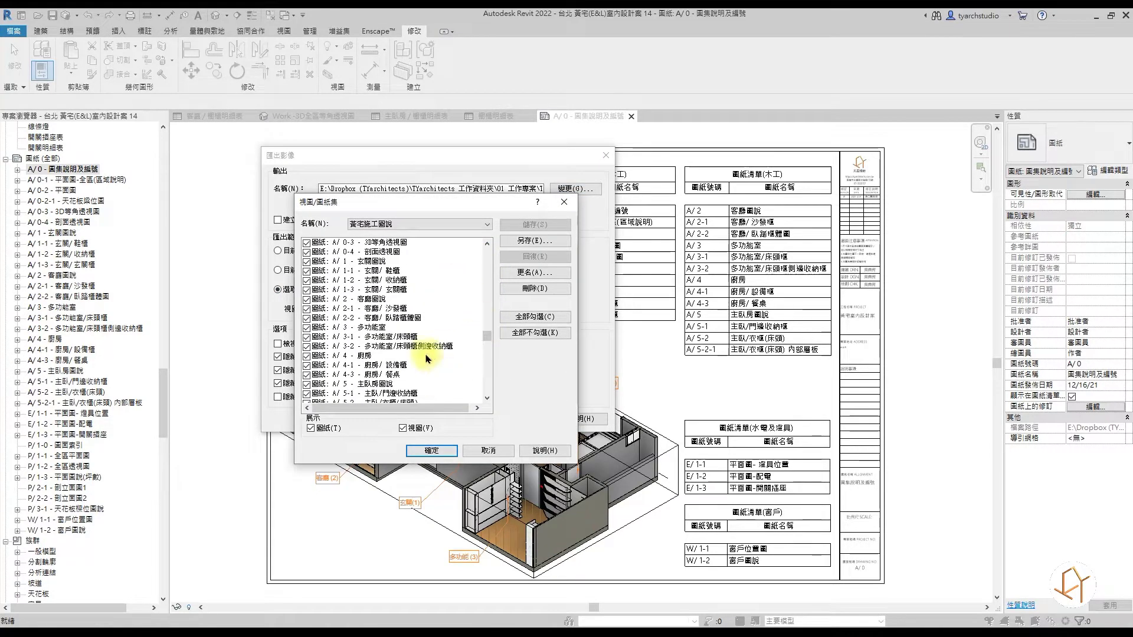
{"action": "mouse_move", "coordinate": [486, 208]}
{"action": "left_mouse_down"}
{"action": "mouse_move", "coordinate": [707, 196]}
{"action": "mouse_move", "coordinate": [814, 164]}
{"action": "left_mouse_up"}
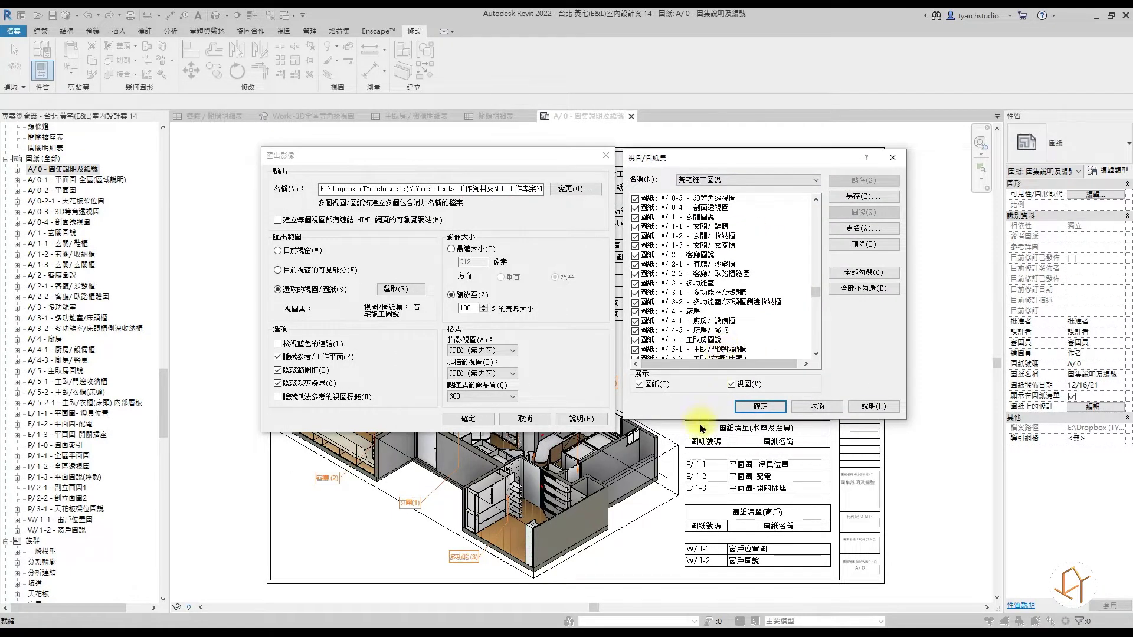
{"action": "scroll", "coordinate": [748, 279], "scroll_direction": "down", "scroll_amount": 1}
{"action": "scroll", "coordinate": [748, 279], "scroll_direction": "down", "scroll_amount": 1}
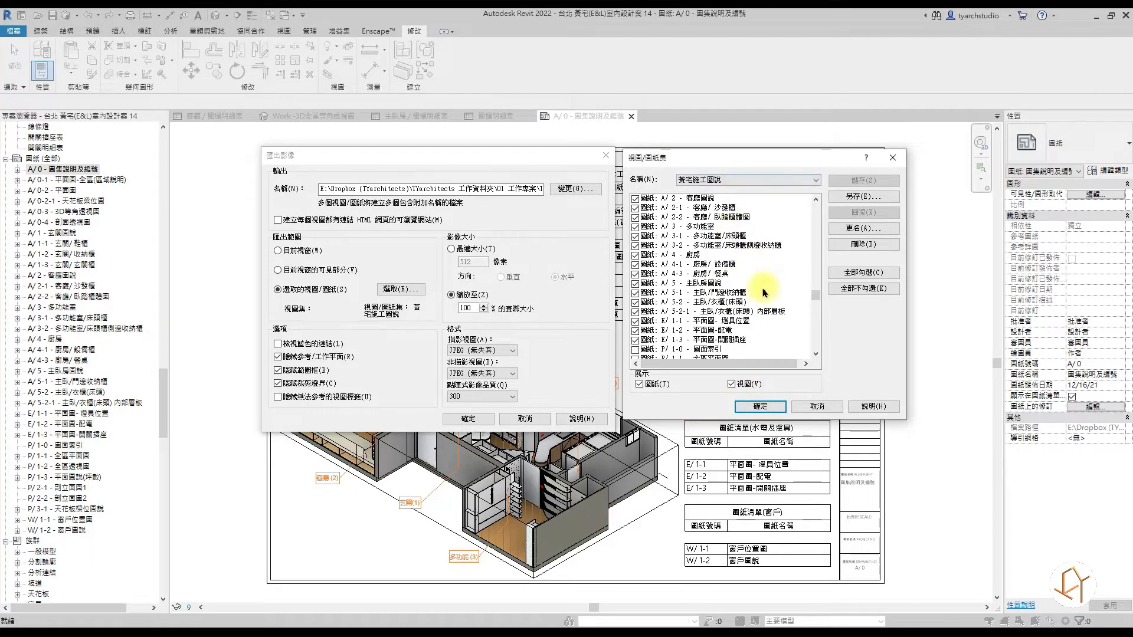
{"action": "left_click", "coordinate": [863, 288]}
{"action": "mouse_move", "coordinate": [815, 295]}
{"action": "left_mouse_down"}
{"action": "mouse_move", "coordinate": [818, 283]}
{"action": "mouse_move", "coordinate": [817, 296]}
{"action": "left_mouse_up"}
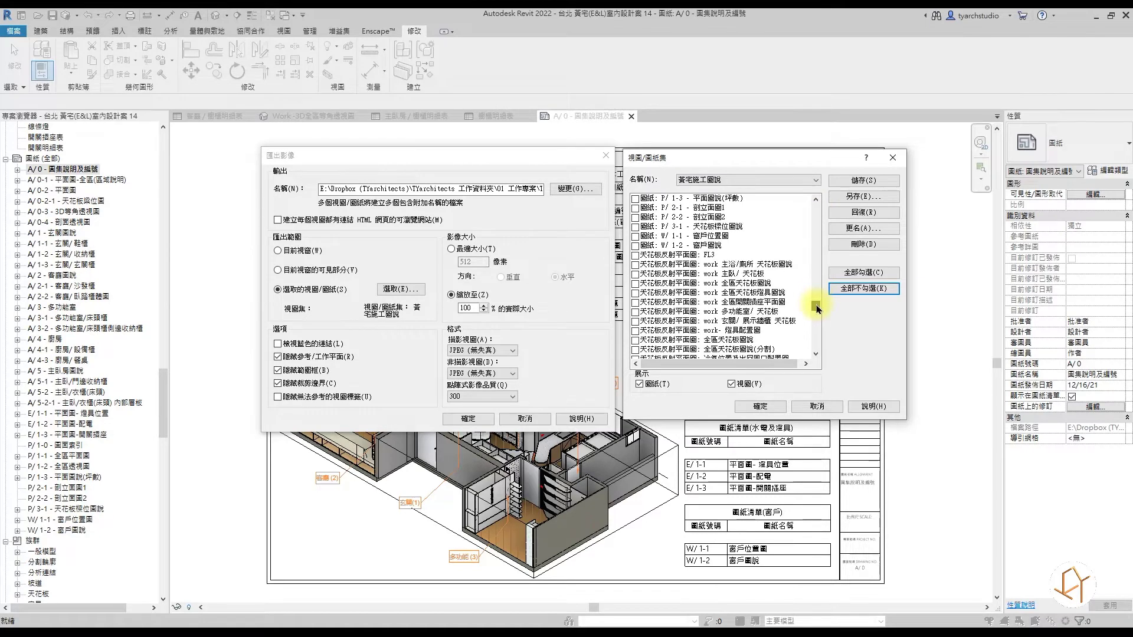
Step: Check only sheets P/1-0 through P/3-1 and begin saving them as set 黃宅簡報圖說
{"action": "left_click", "coordinate": [705, 321]}
{"action": "scroll", "coordinate": [699, 323], "scroll_direction": "down", "scroll_amount": 2}
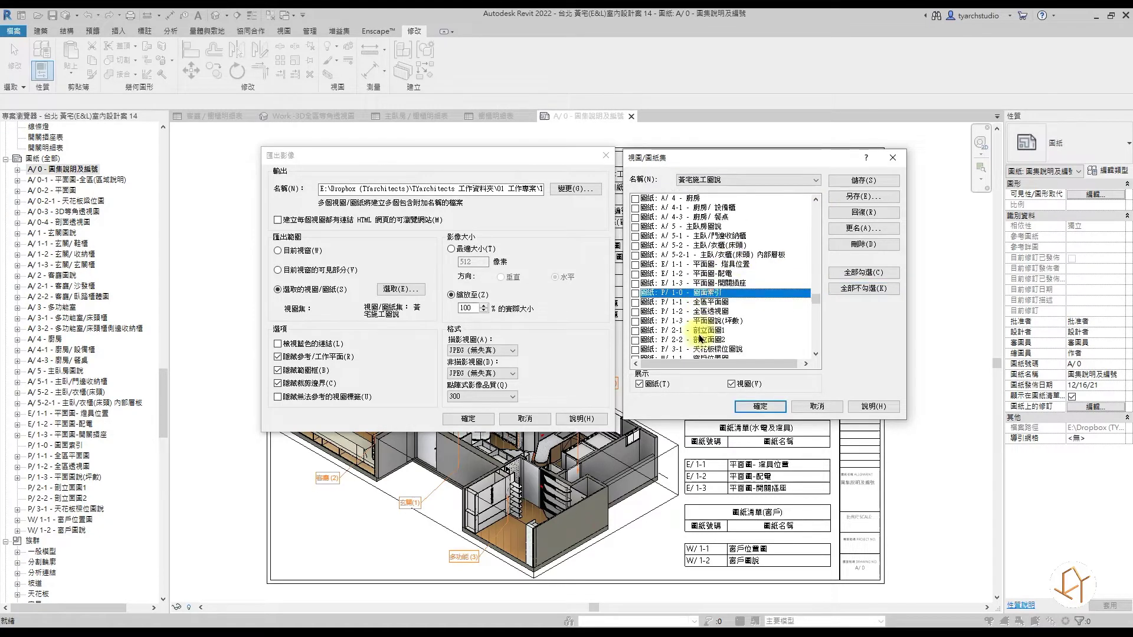
{"action": "left_click", "coordinate": [694, 323], "text": "shift"}
{"action": "left_click", "coordinate": [636, 321]}
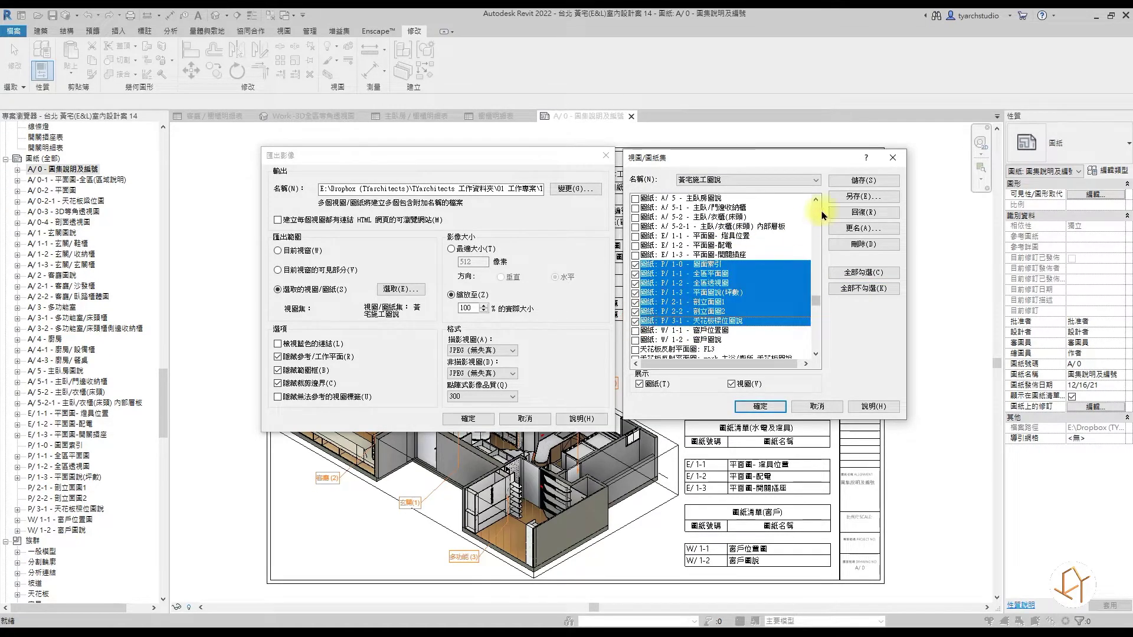
{"action": "left_click", "coordinate": [843, 196]}
{"action": "type", "text": "黃宅簡ㄅㄠ"}
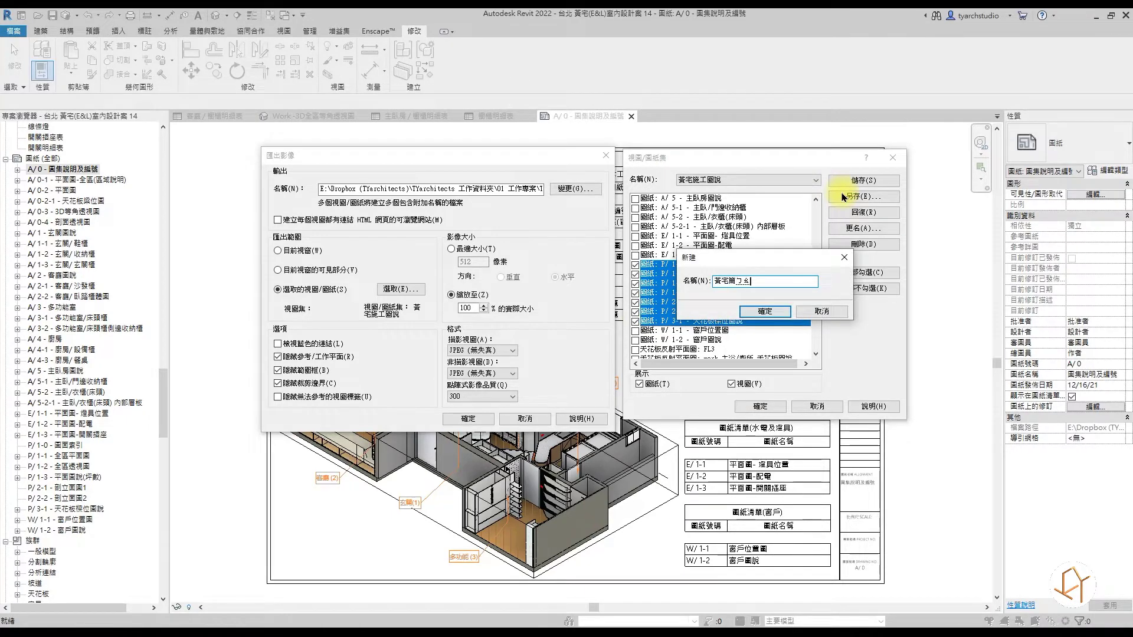
{"action": "type", "text": "報塗"}
{"action": "type", "text": "圖說"}
Step: Confirm the set name, dismiss the duplicate-name warning, and cancel creating the new set
{"action": "key", "text": "Return"}
{"action": "left_click", "coordinate": [643, 324]}
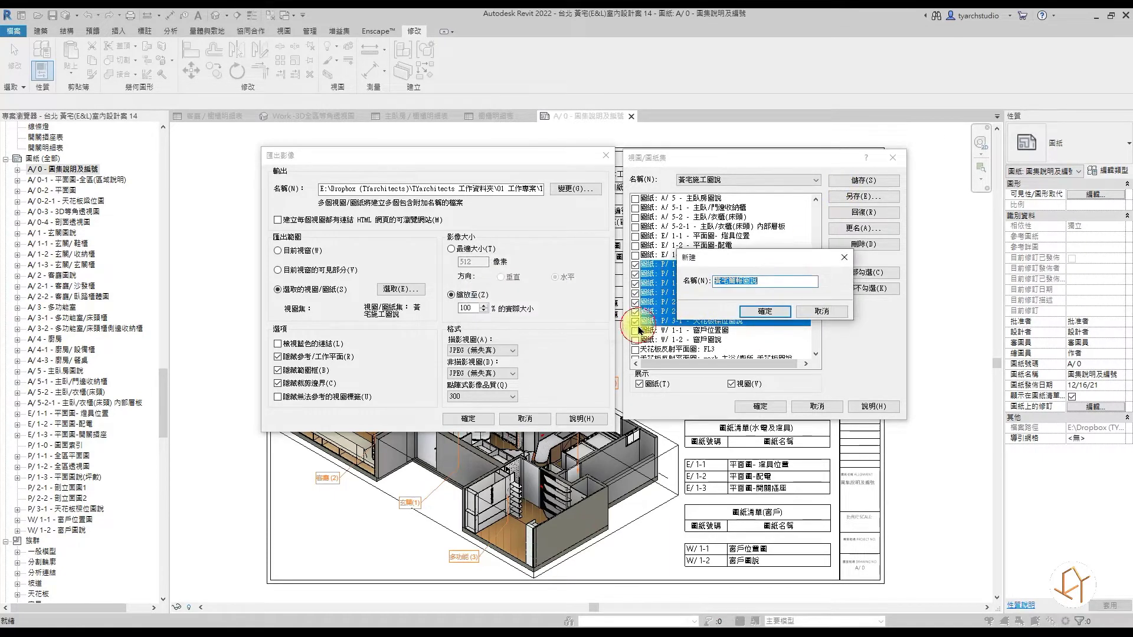
{"action": "left_click", "coordinate": [844, 258]}
Step: Use the existing 黃宅簡報圖說 sheet set and start the JPEG image export
{"action": "left_click", "coordinate": [738, 180]}
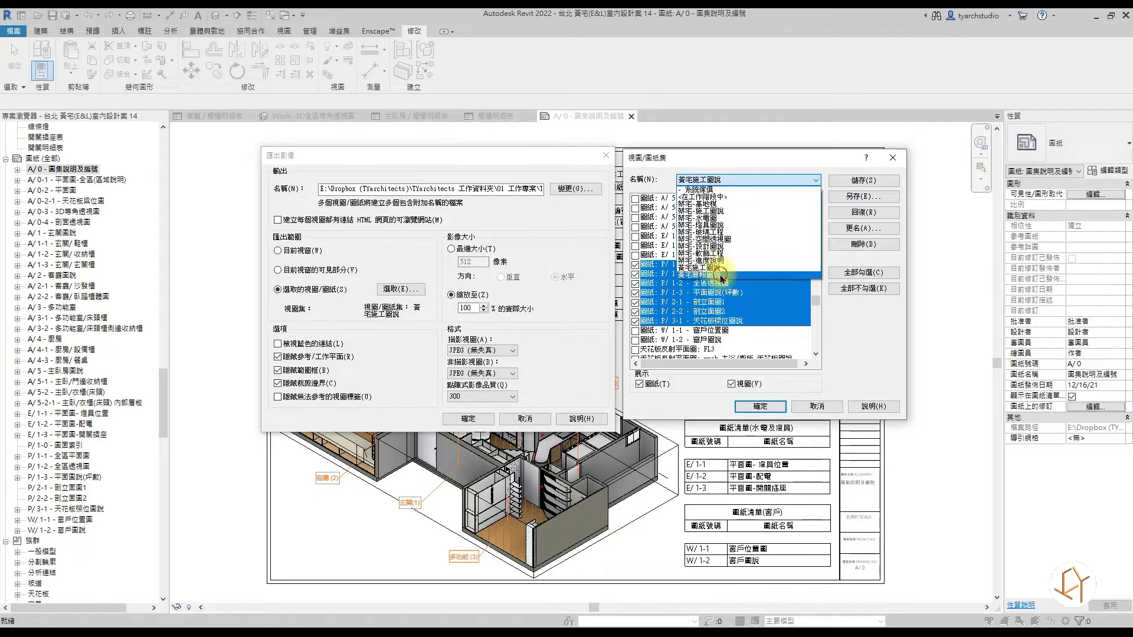
{"action": "left_click", "coordinate": [702, 275]}
{"action": "left_click", "coordinate": [737, 179]}
{"action": "left_click", "coordinate": [767, 242]}
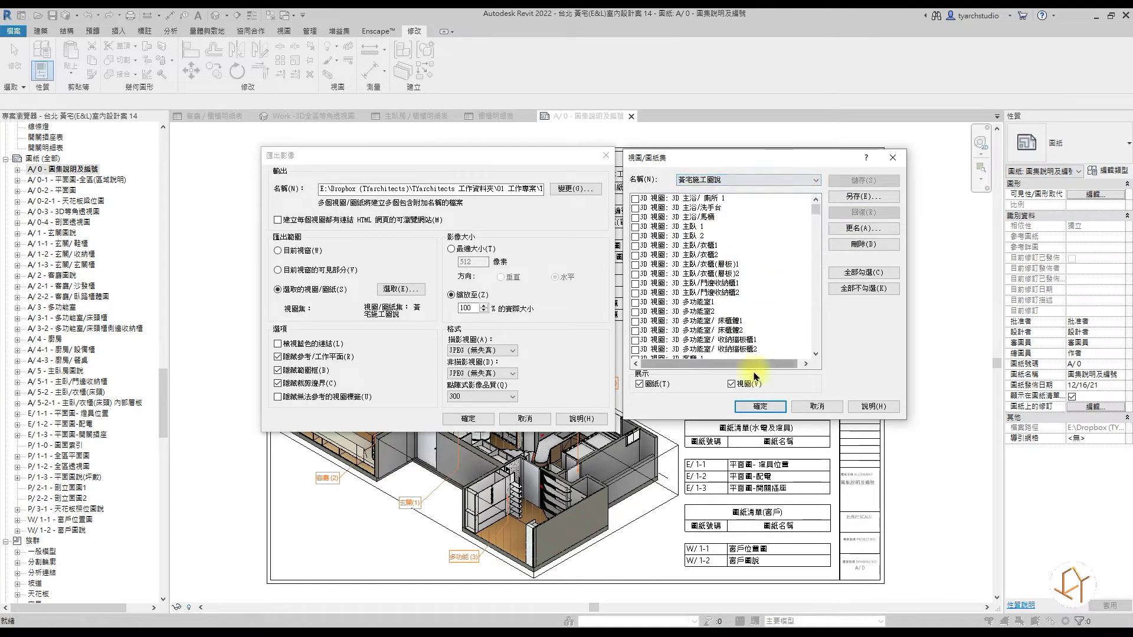
{"action": "left_click", "coordinate": [760, 406]}
{"action": "left_click", "coordinate": [489, 416]}
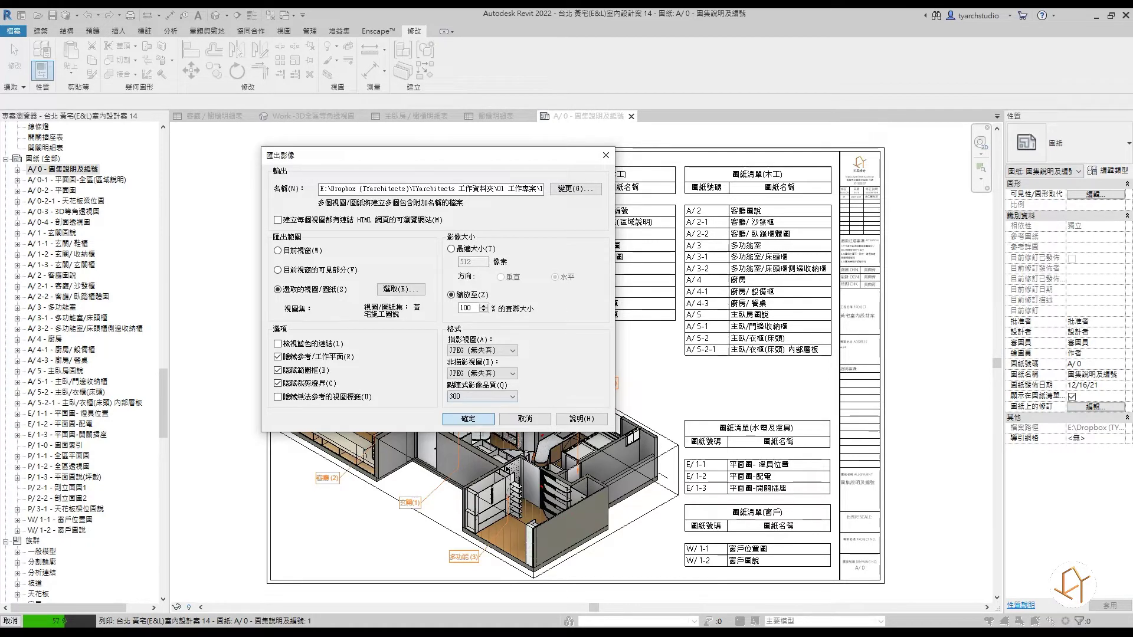
Step: Maximize the folder window holding the exported sheet JPGs
{"action": "left_click_drag", "start_coordinate": [101, 143], "coordinate": [405, 6]}
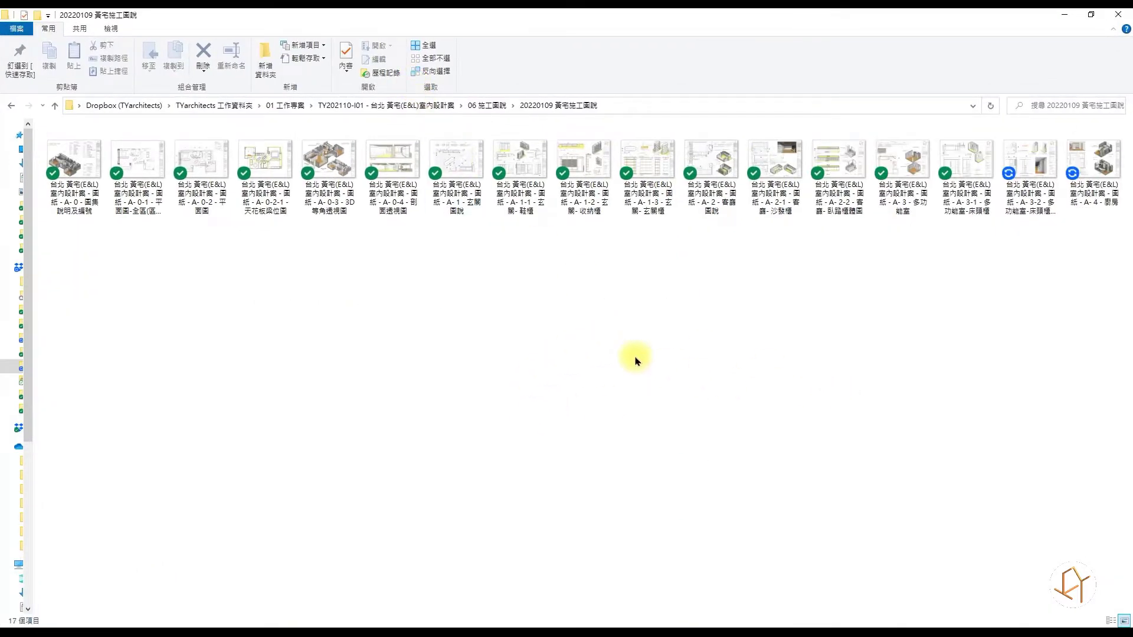
Step: Show the 28 sheet JPGs in Details view with a widened Name column, then as extra-large thumbnails
{"action": "scroll", "coordinate": [495, 324], "scroll_direction": "up", "scroll_amount": 1, "text": "ctrl"}
{"action": "scroll", "coordinate": [494, 324], "scroll_direction": "up", "scroll_amount": 1, "text": "ctrl"}
{"action": "scroll", "coordinate": [494, 324], "scroll_direction": "up", "scroll_amount": 1, "text": "ctrl"}
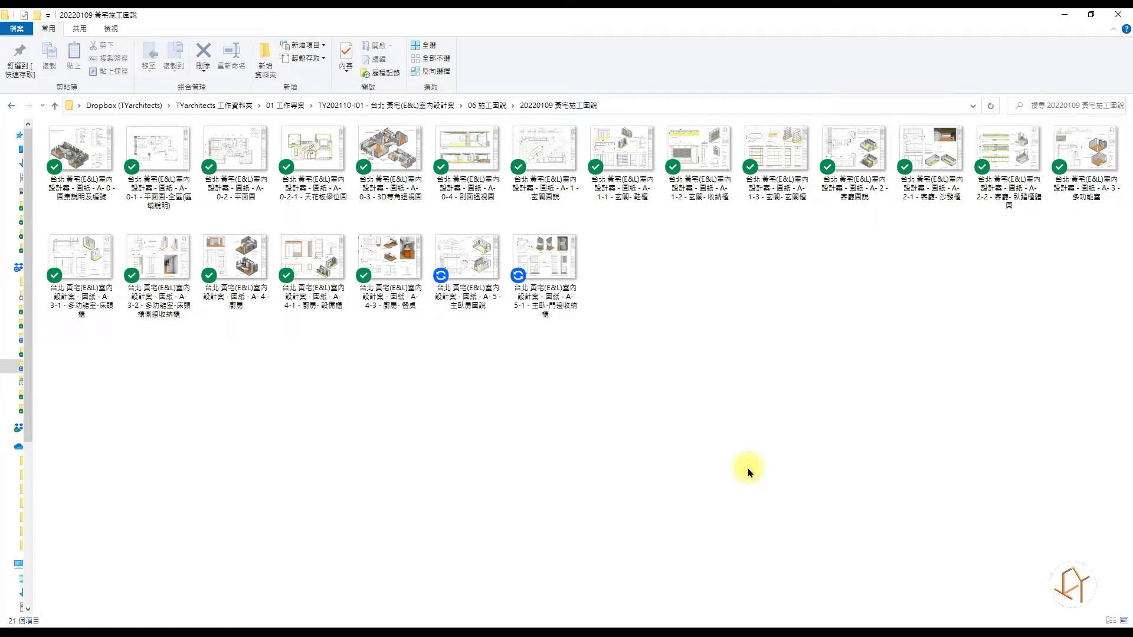
{"action": "left_click", "coordinate": [111, 28]}
{"action": "left_click", "coordinate": [210, 59]}
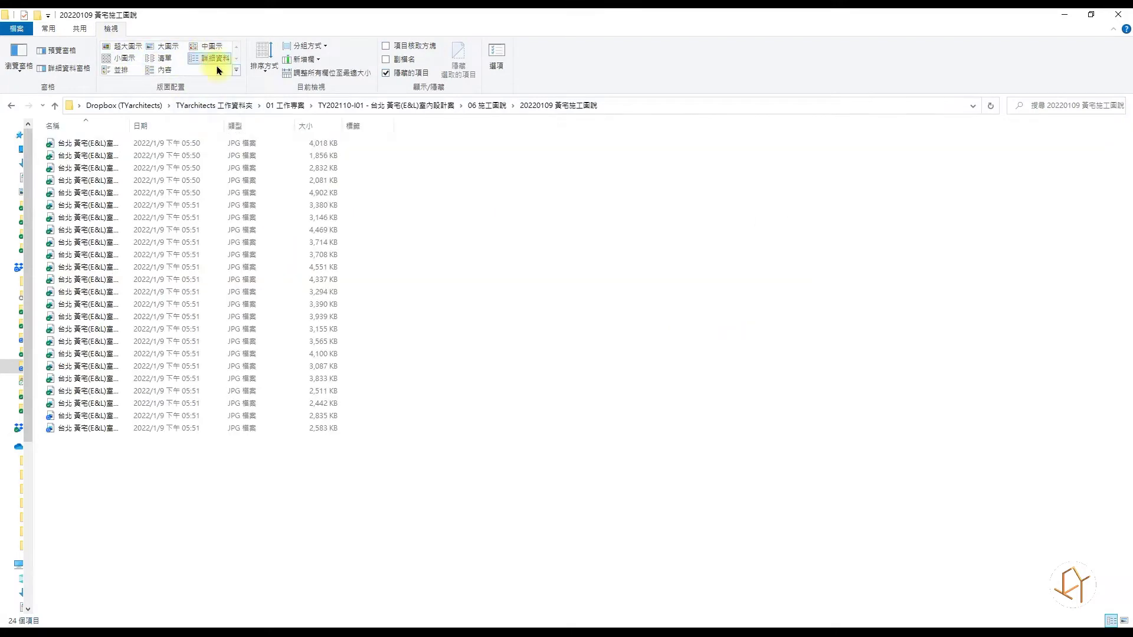
{"action": "mouse_move", "coordinate": [129, 126]}
{"action": "left_mouse_down"}
{"action": "mouse_move", "coordinate": [352, 145]}
{"action": "mouse_move", "coordinate": [306, 145]}
{"action": "left_mouse_up"}
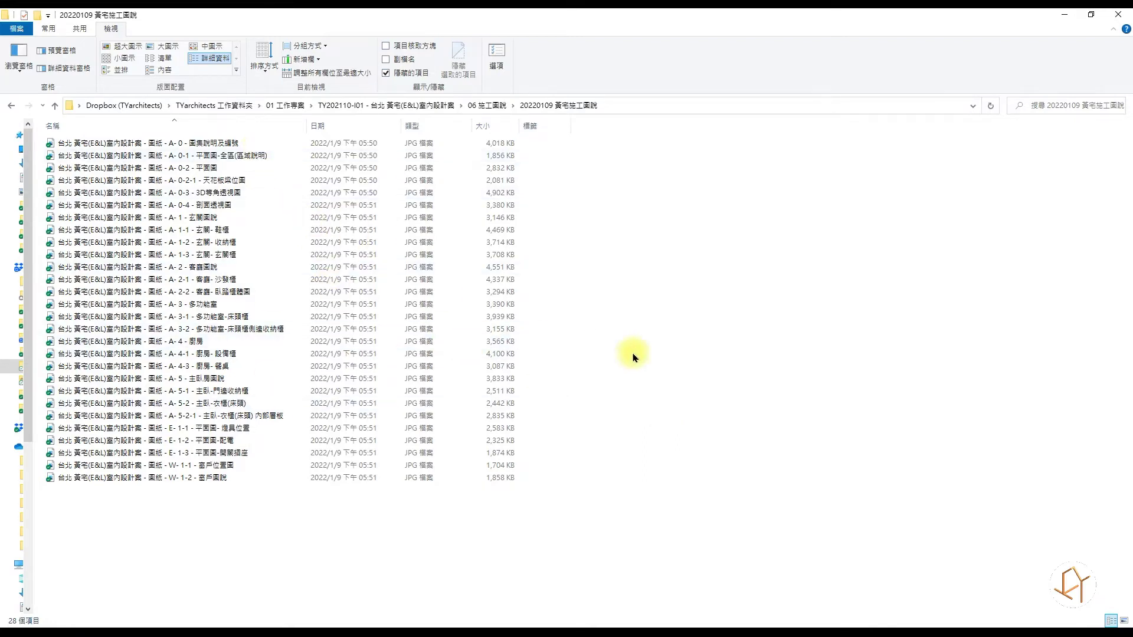
{"action": "scroll", "coordinate": [661, 393], "scroll_direction": "up", "scroll_amount": 5, "text": "ctrl"}
{"action": "scroll", "coordinate": [627, 360], "scroll_direction": "up", "scroll_amount": 5, "text": "ctrl"}
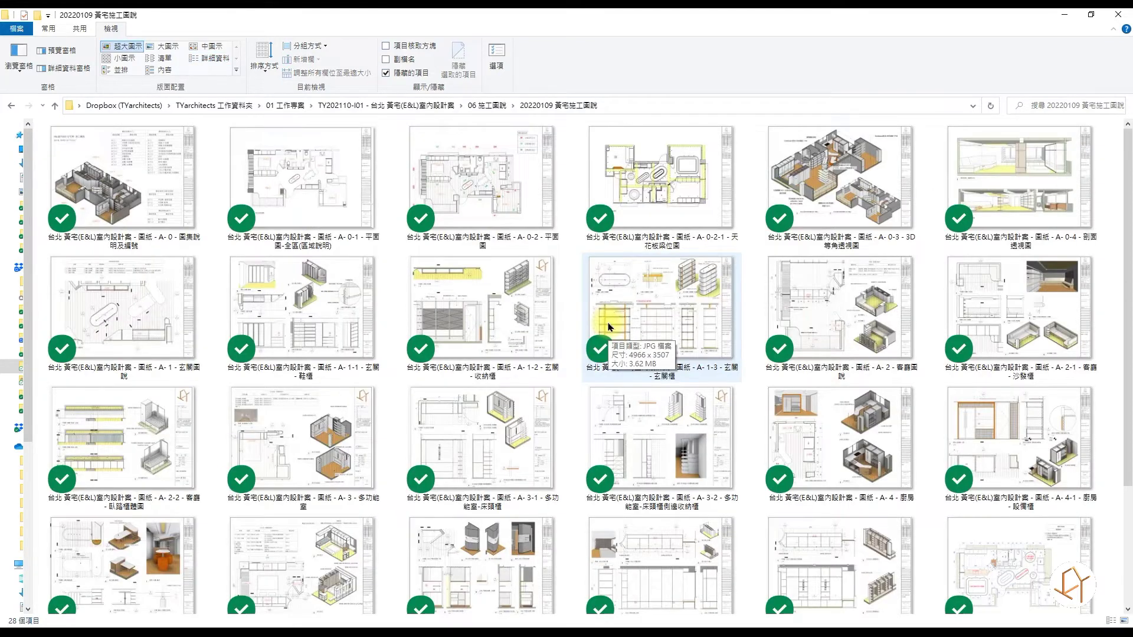
Step: Shrink to large icons, select A-2 客廳圖說, then return to the Details list and select A-0-4 剖面透視圖
{"action": "scroll", "coordinate": [565, 282], "scroll_direction": "down", "scroll_amount": 2, "text": "ctrl"}
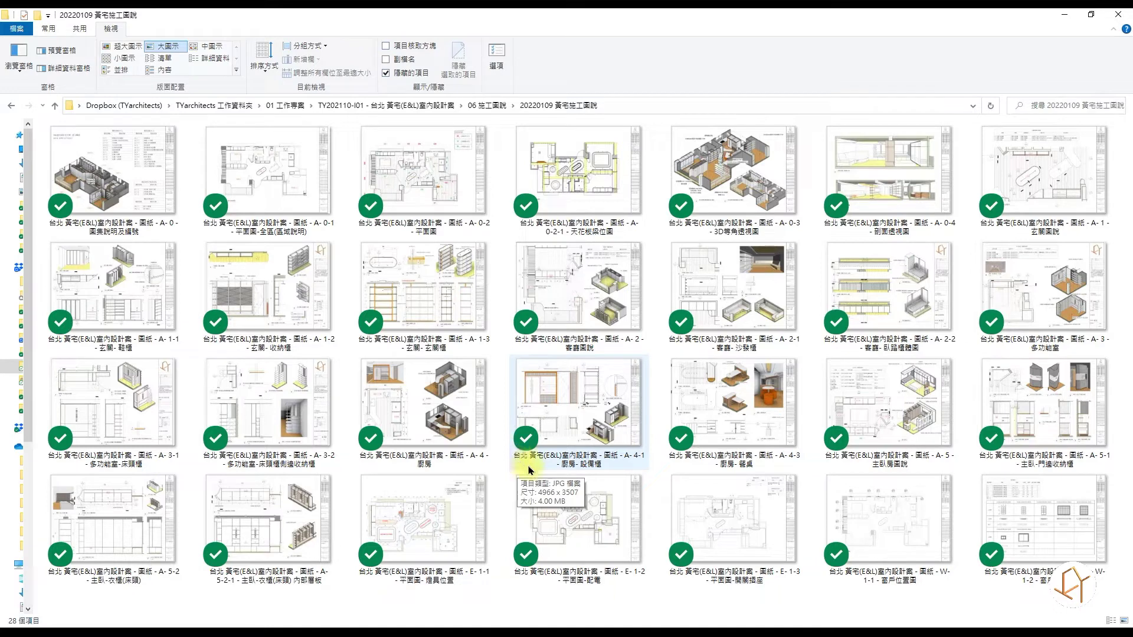
{"action": "left_click", "coordinate": [611, 305]}
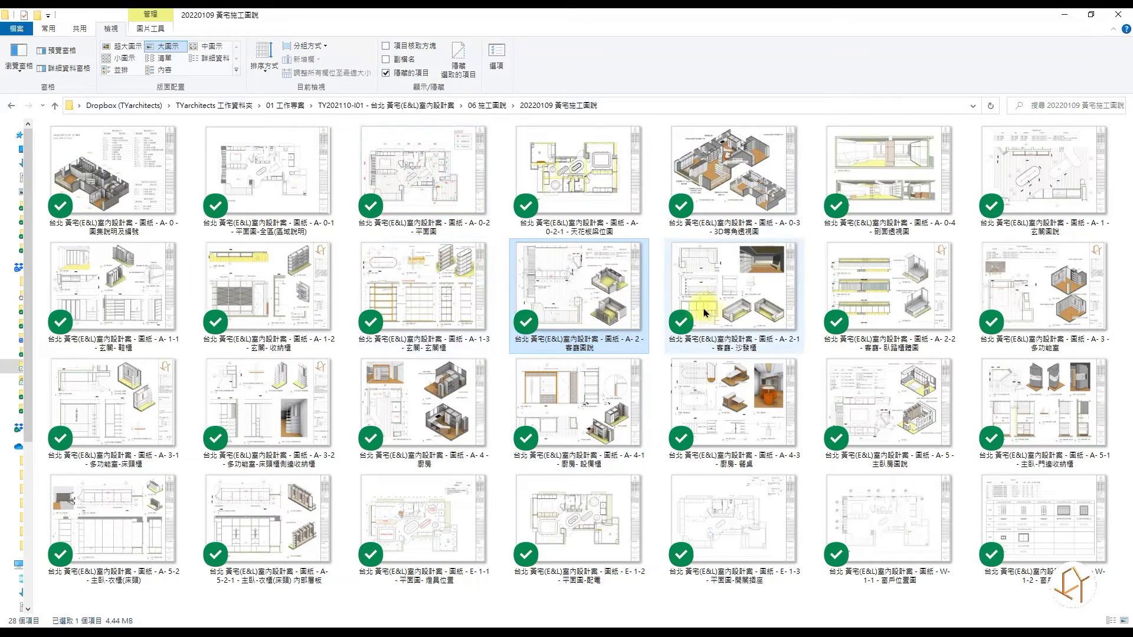
{"action": "left_click", "coordinate": [210, 58]}
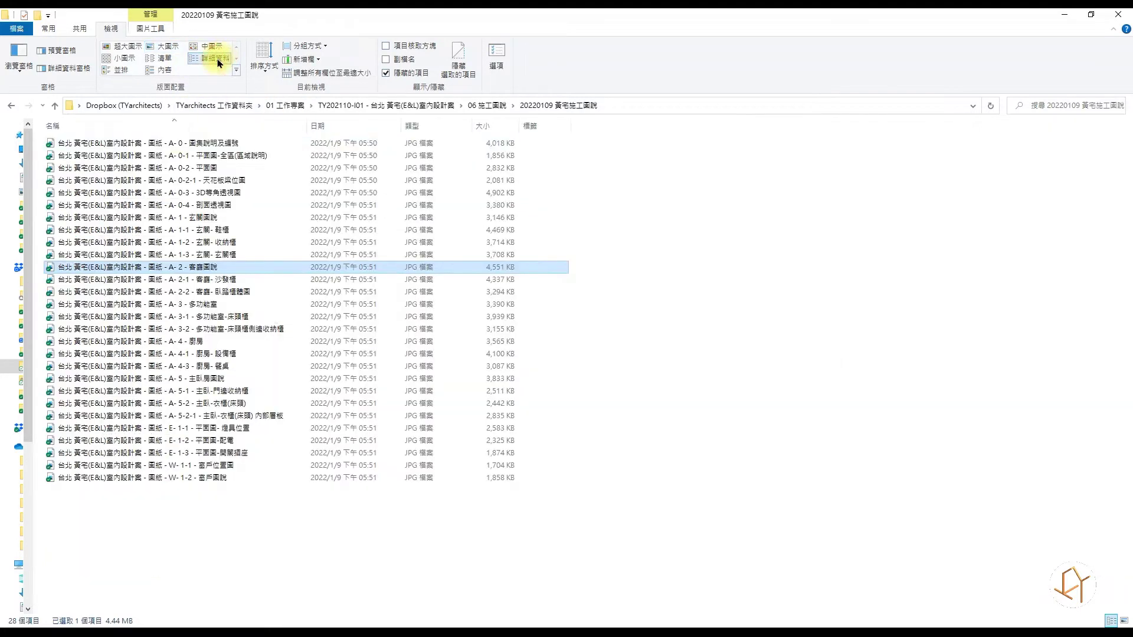
{"action": "left_click", "coordinate": [197, 206]}
Step: Convert the six A-0 through A-0-4 sheet JPGs to Adobe PDF after a failed first attempt
{"action": "left_click", "coordinate": [198, 144], "text": "shift"}
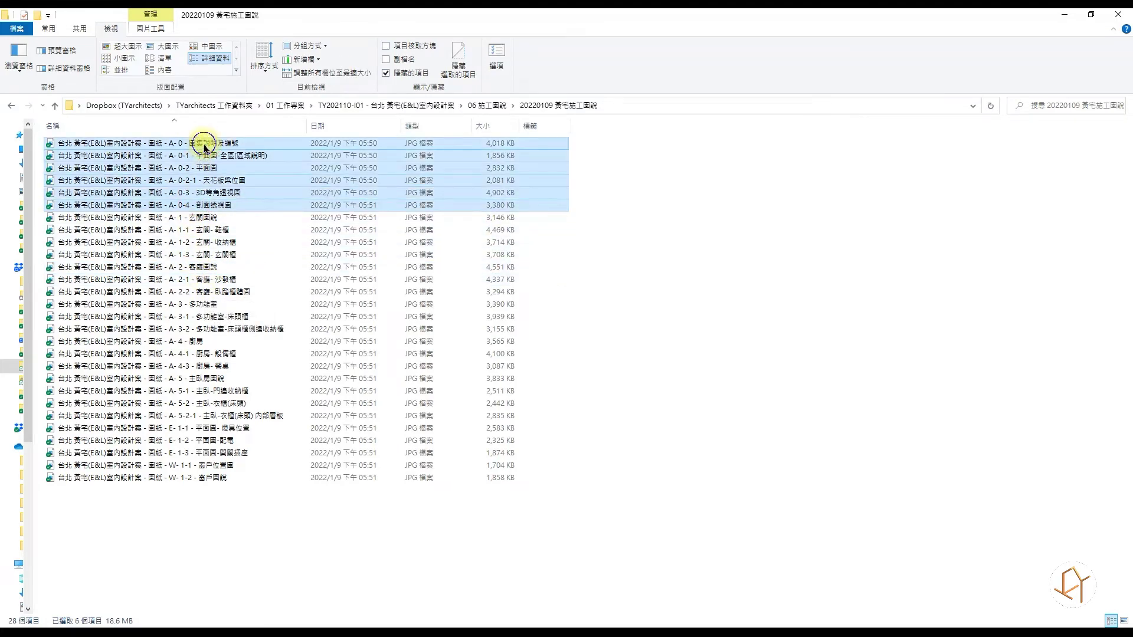
{"action": "right_click", "coordinate": [198, 144]}
{"action": "left_click", "coordinate": [129, 308]}
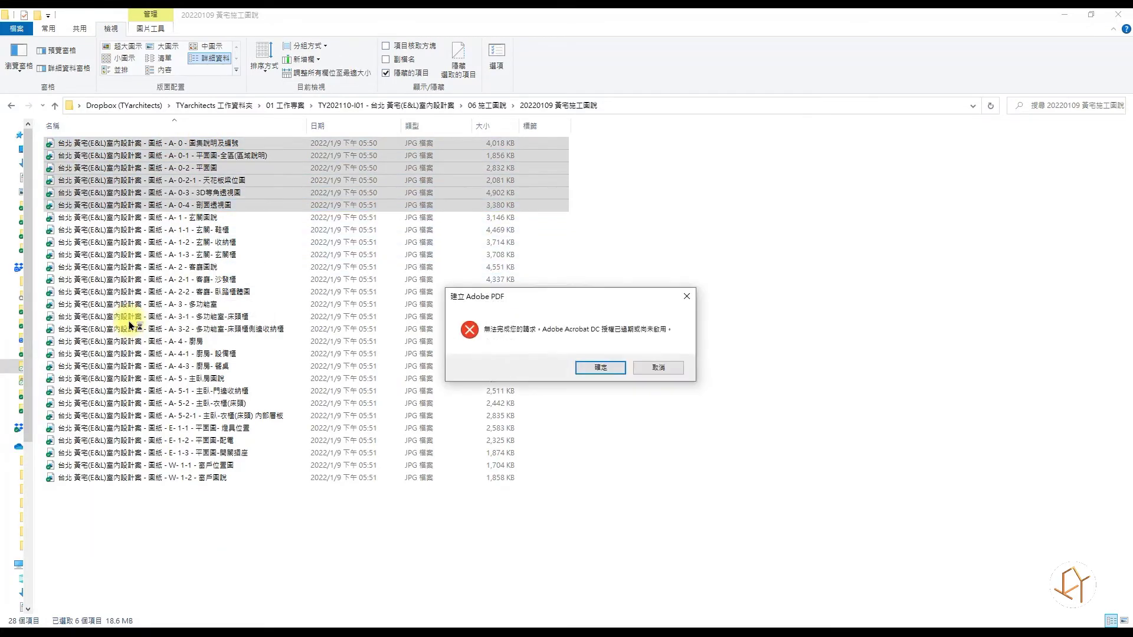
{"action": "left_click", "coordinate": [657, 368]}
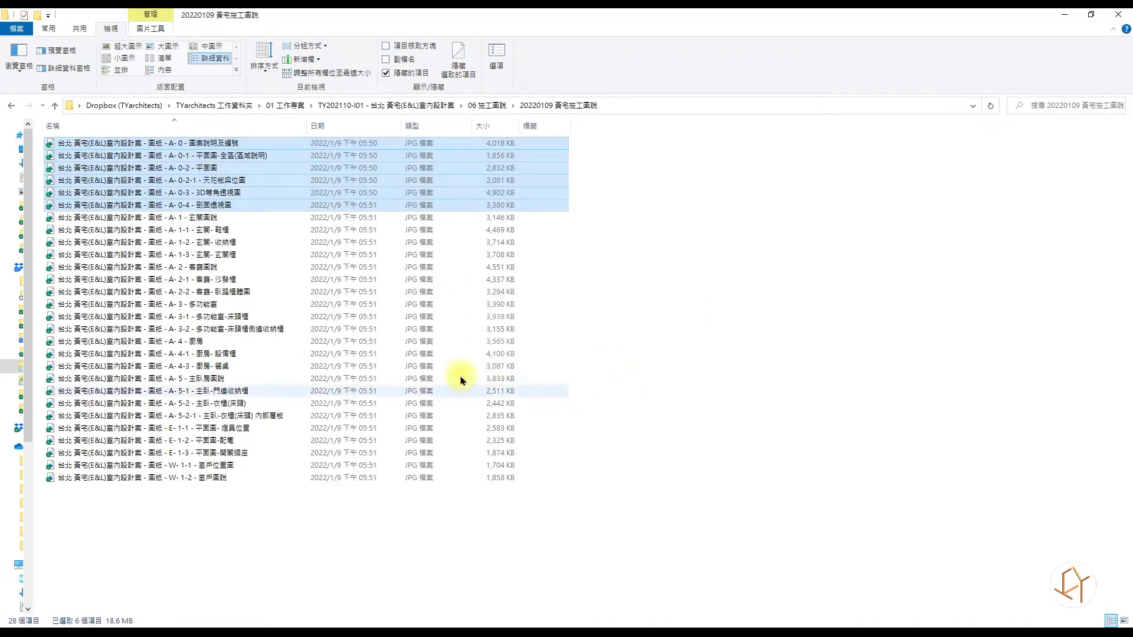
{"action": "right_click", "coordinate": [243, 178]}
{"action": "left_click", "coordinate": [152, 342]}
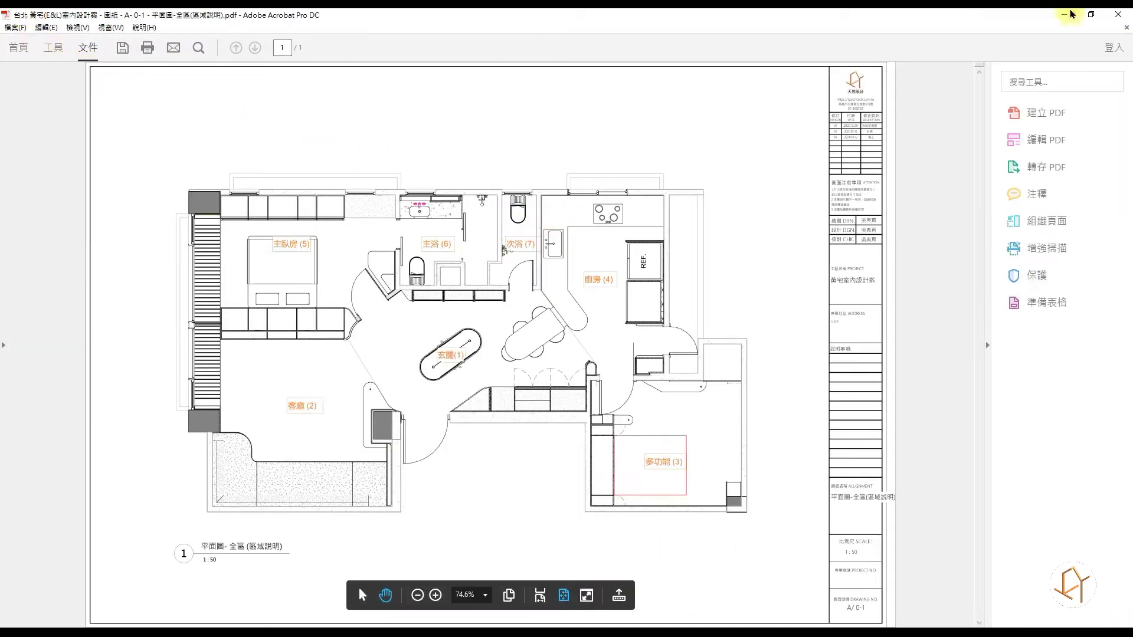
Step: Close each A-0 sheet PDF in Acrobat, answering 否 to every save prompt
{"action": "left_click", "coordinate": [1118, 14]}
{"action": "left_click", "coordinate": [627, 349]}
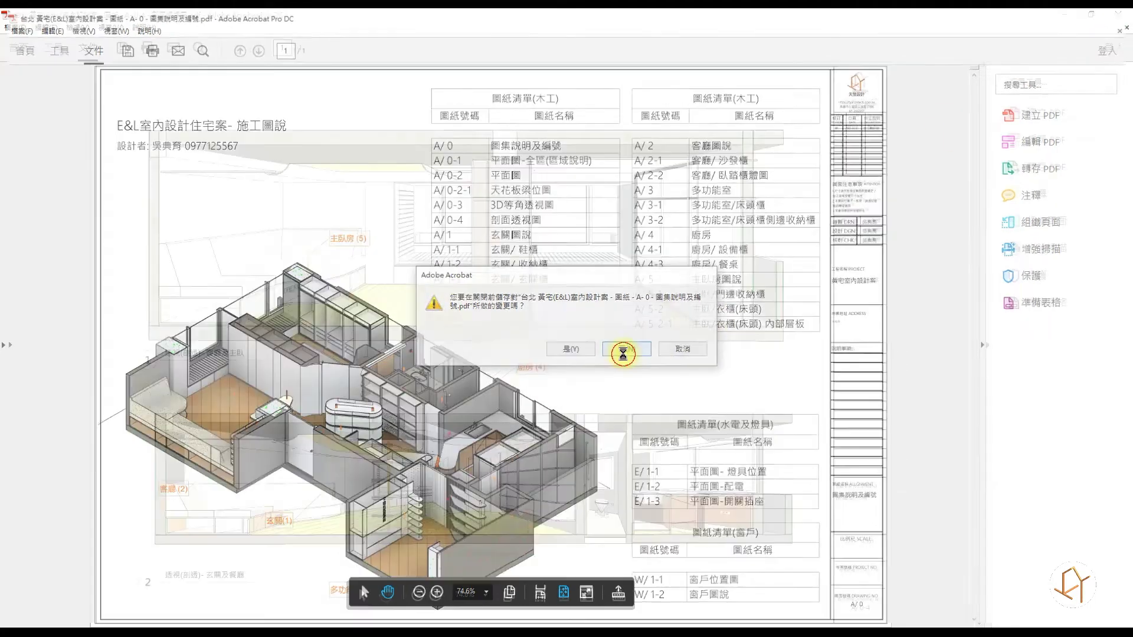
{"action": "left_click", "coordinate": [628, 349]}
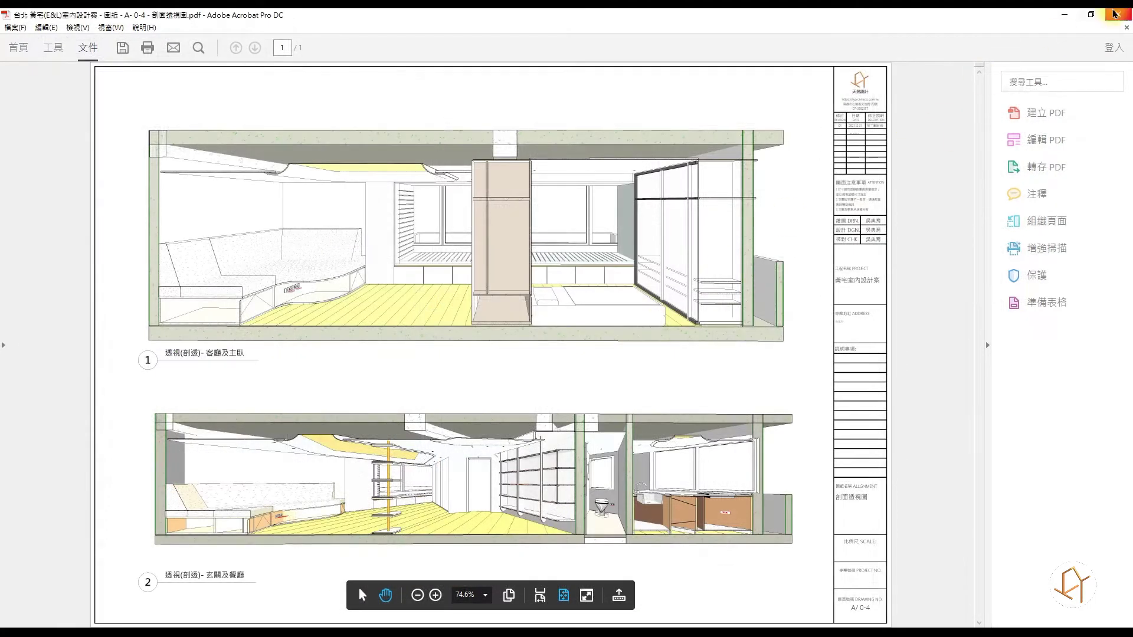
{"action": "left_click", "coordinate": [627, 349]}
{"action": "left_click", "coordinate": [1118, 14]}
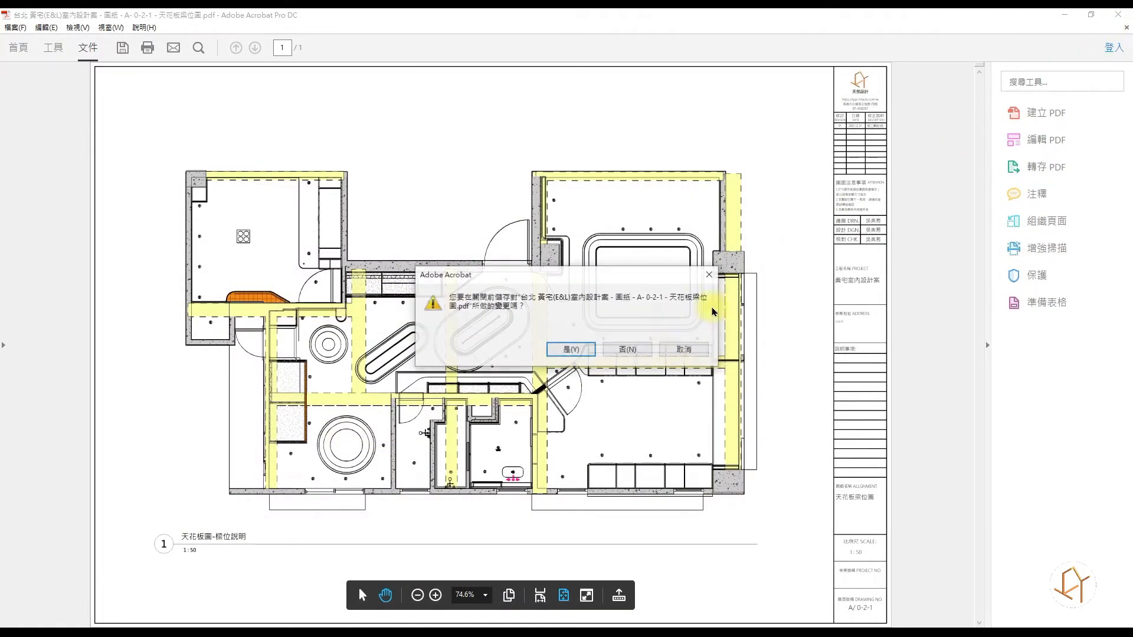
{"action": "key", "text": "n"}
{"action": "left_click", "coordinate": [1127, 13]}
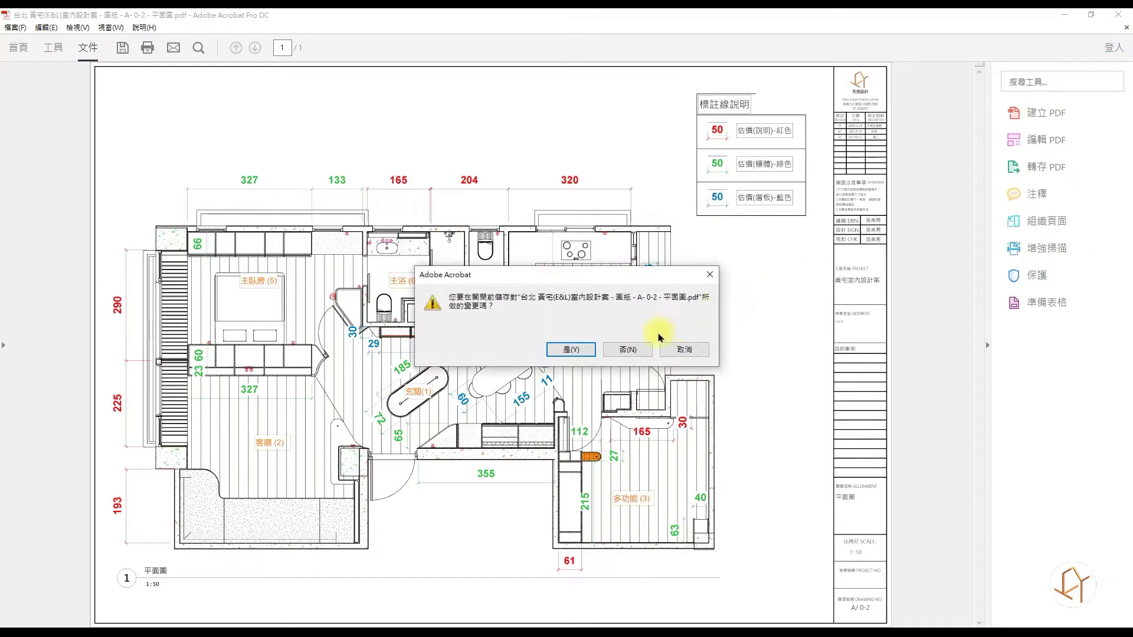
{"action": "left_click", "coordinate": [627, 349]}
{"action": "left_click", "coordinate": [1118, 15]}
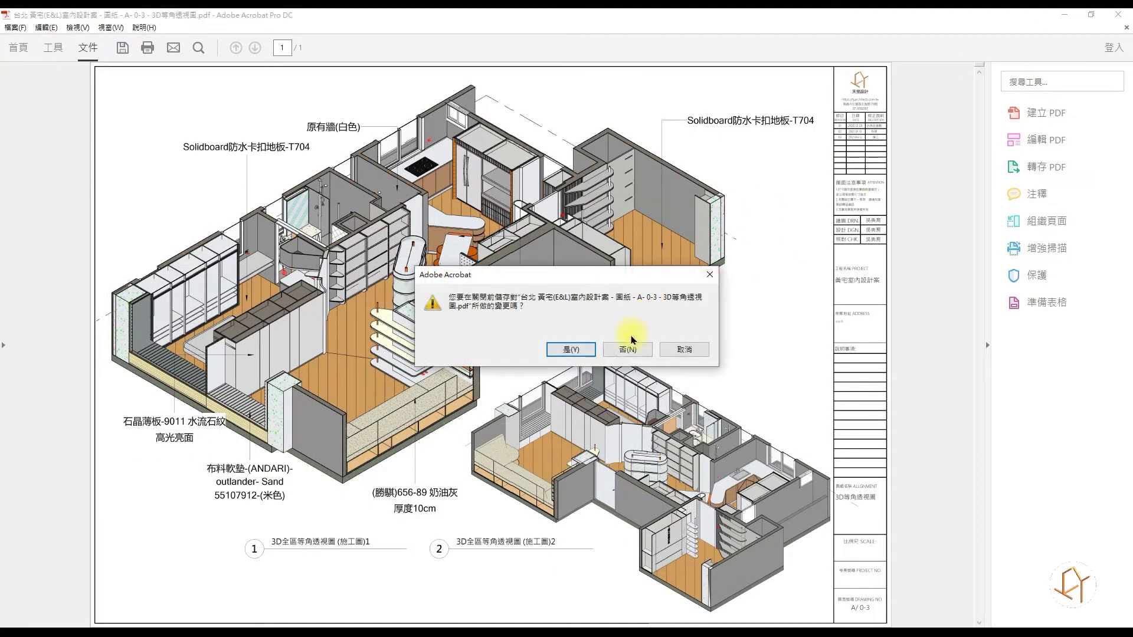
{"action": "left_click", "coordinate": [627, 349]}
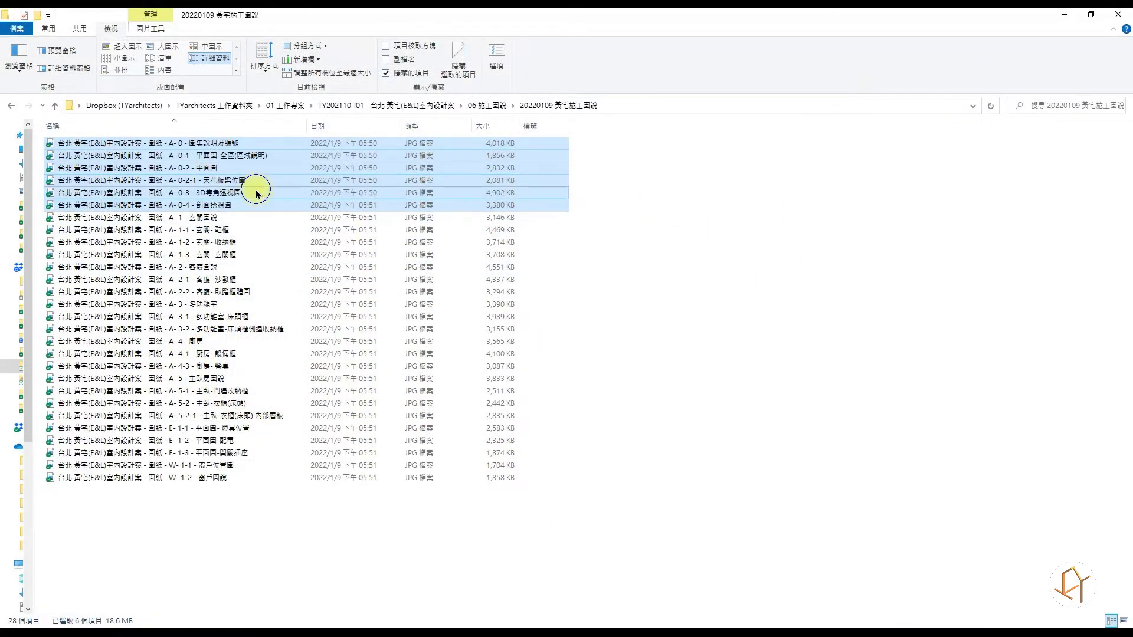
Step: Start combining the six A-0 images in Acrobat, then cancel
{"action": "right_click", "coordinate": [254, 190]}
{"action": "left_click", "coordinate": [177, 367]}
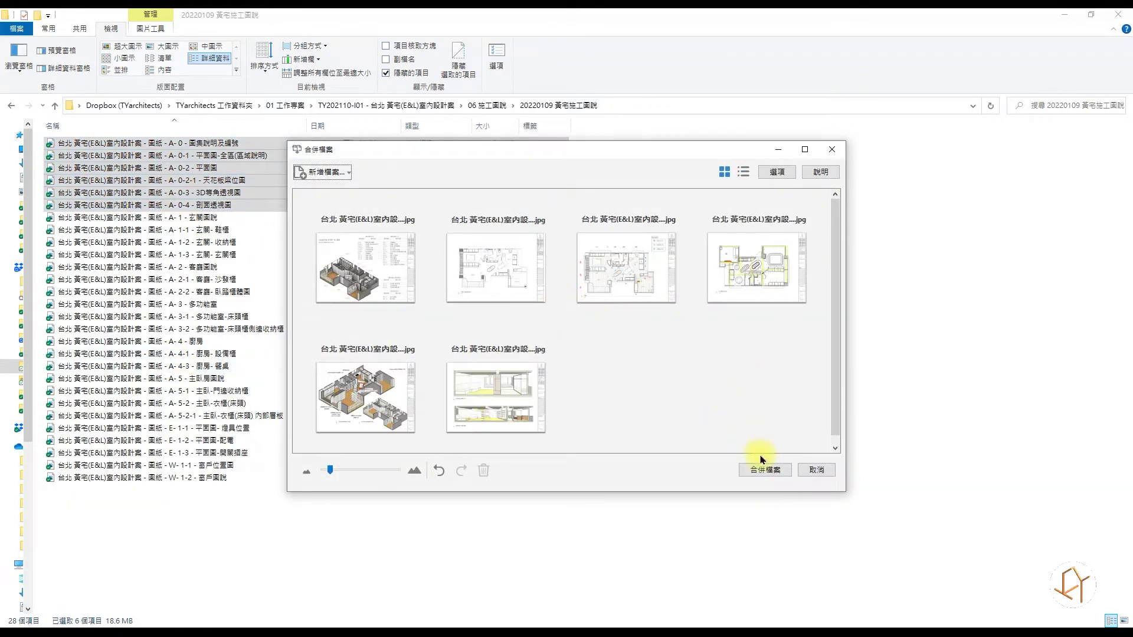
{"action": "left_click", "coordinate": [815, 469]}
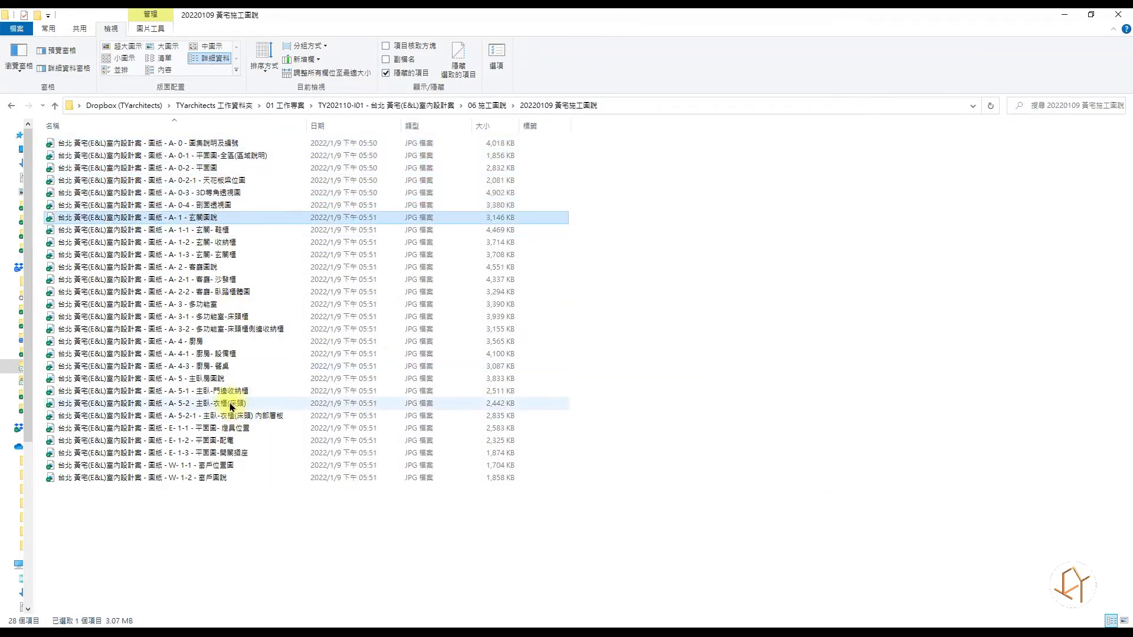
Step: Select sheet images E-1-1 to E-1-3 and merge them into one PDF in Acrobat
{"action": "left_click_drag", "start_coordinate": [254, 425], "coordinate": [216, 450]}
{"action": "right_click", "coordinate": [216, 449]}
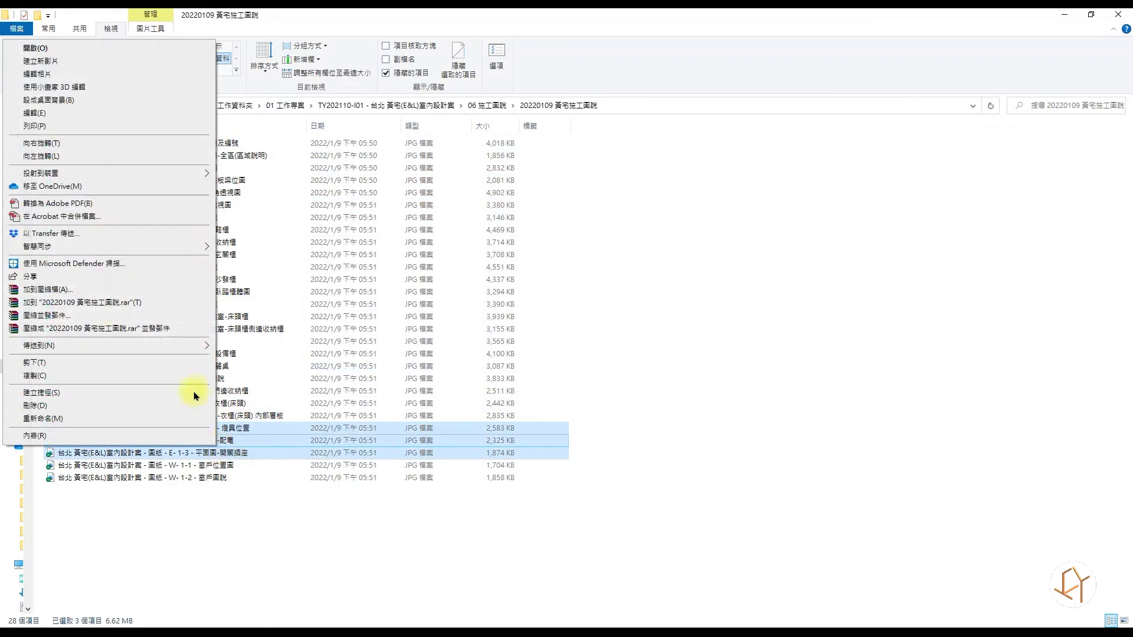
{"action": "left_click", "coordinate": [91, 217]}
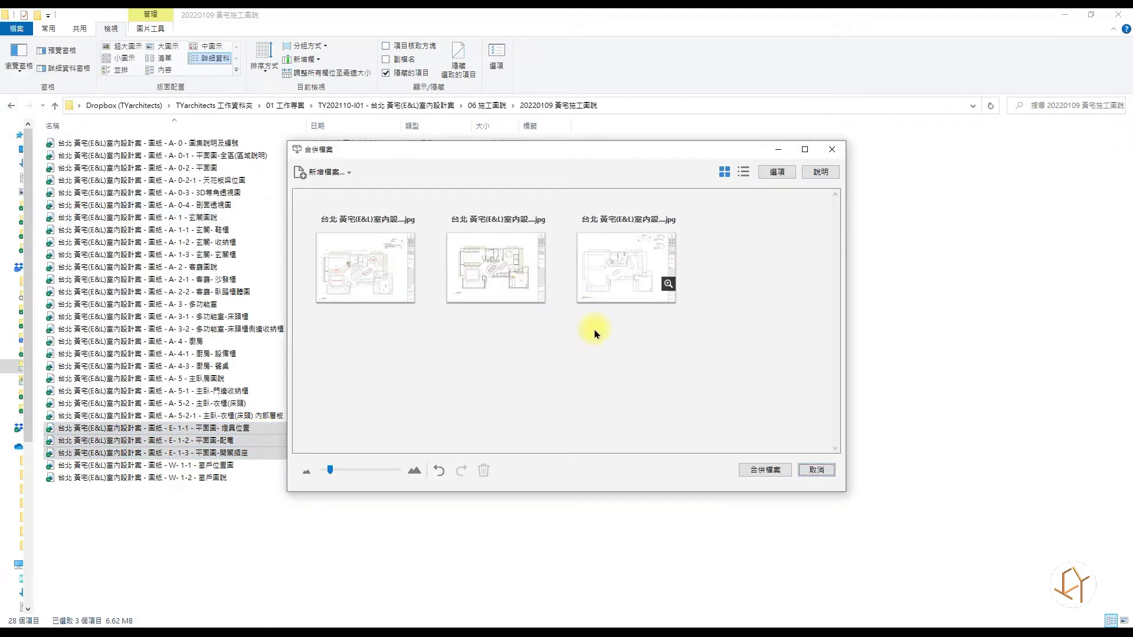
{"action": "left_click", "coordinate": [774, 470]}
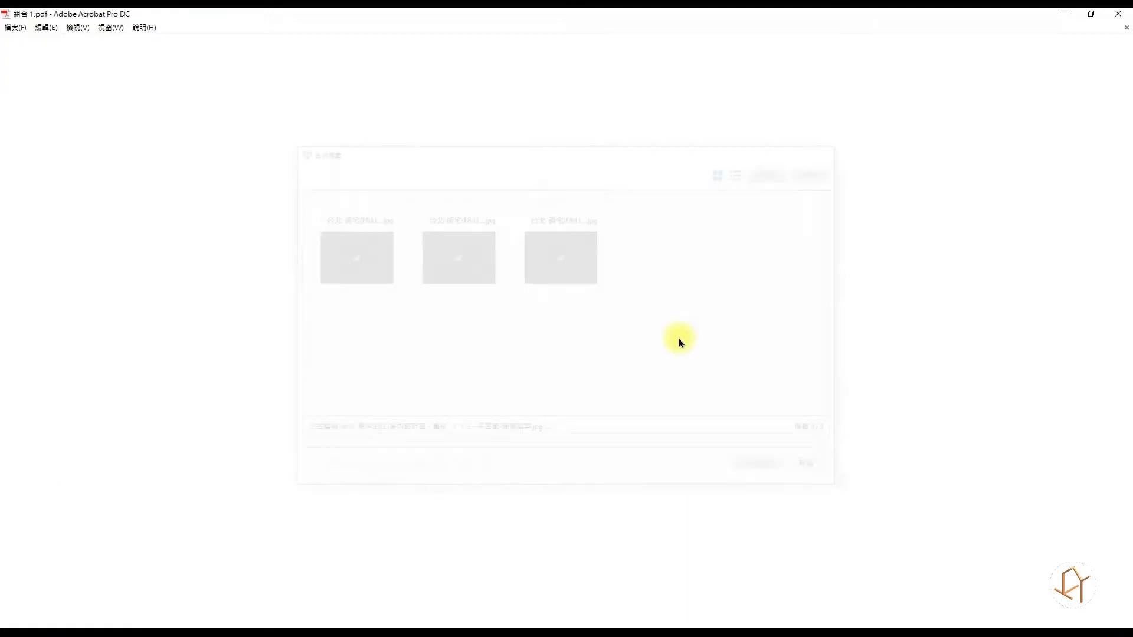
Step: Save the combined PDF as 黃宅 施工圖說 水電.pdf
{"action": "left_click", "coordinate": [15, 27]}
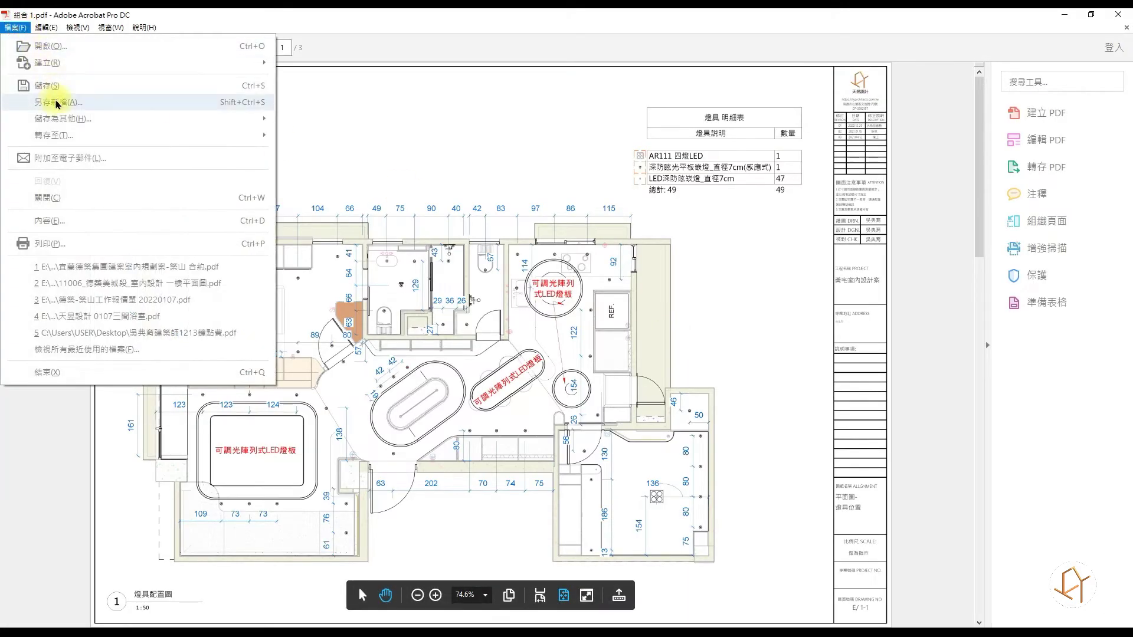
{"action": "left_click", "coordinate": [42, 93]}
{"action": "type", "text": "黃宅"}
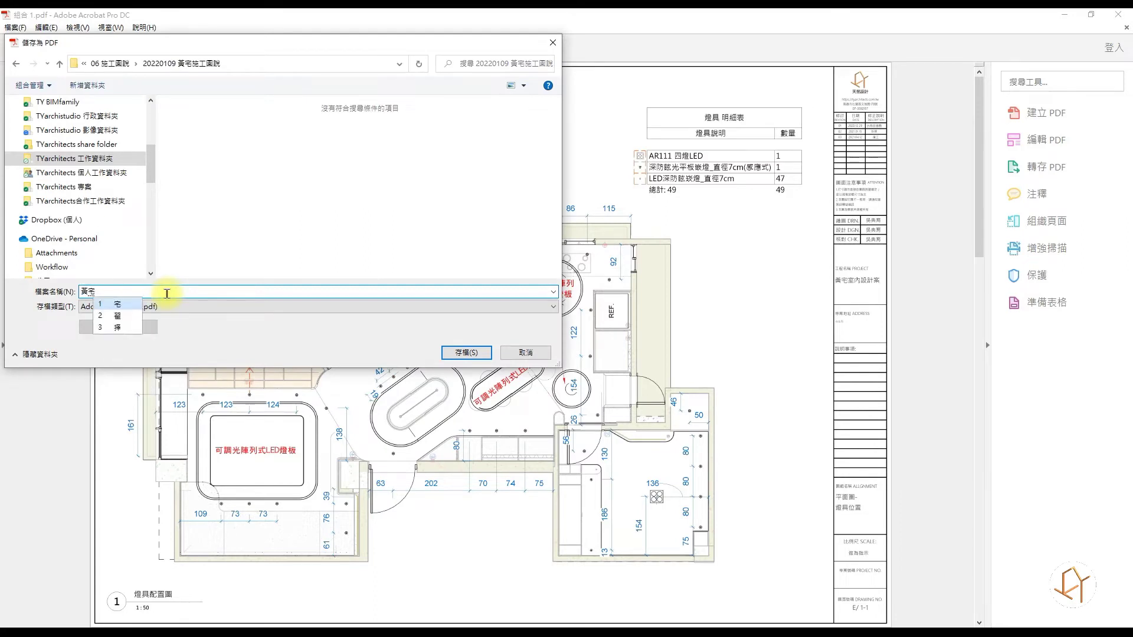
{"action": "type", "text": " 施工圖說 水電"}
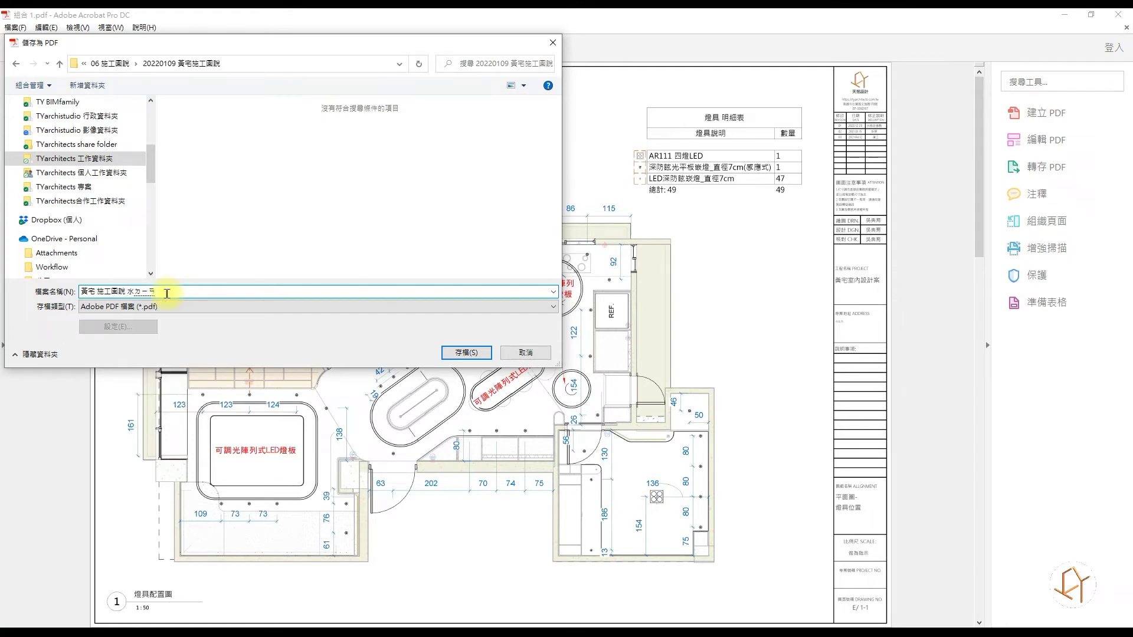
{"action": "key", "text": "Return"}
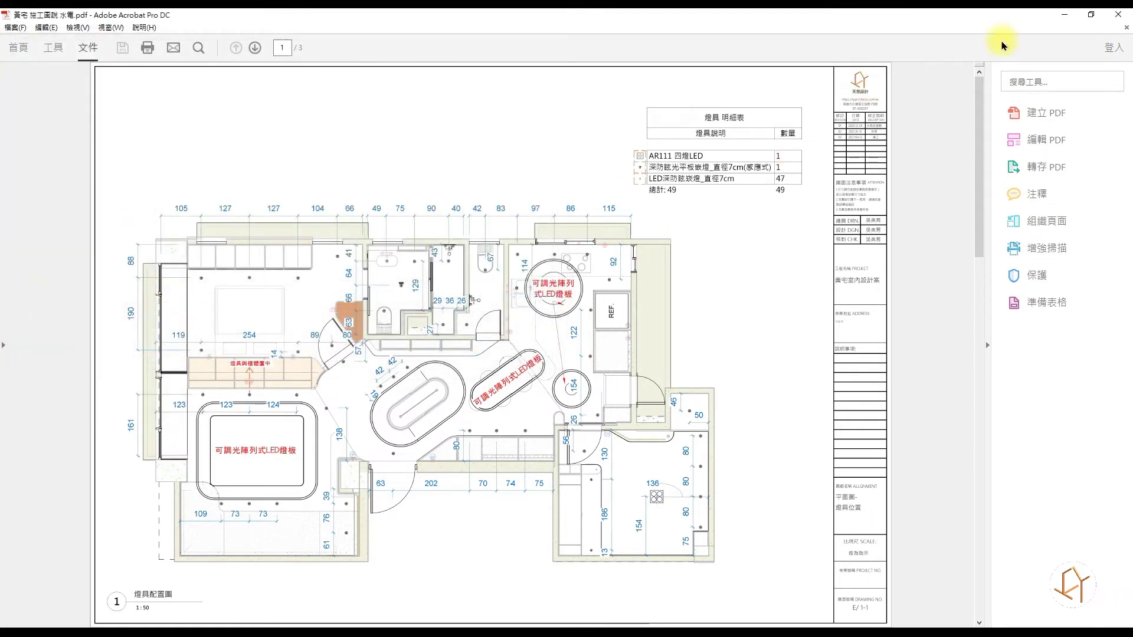
Step: Close Acrobat, reopen 黃宅 施工圖說 水電.pdf from the folder, and minimize it
{"action": "left_click", "coordinate": [1122, 15]}
{"action": "double_click", "coordinate": [122, 494]}
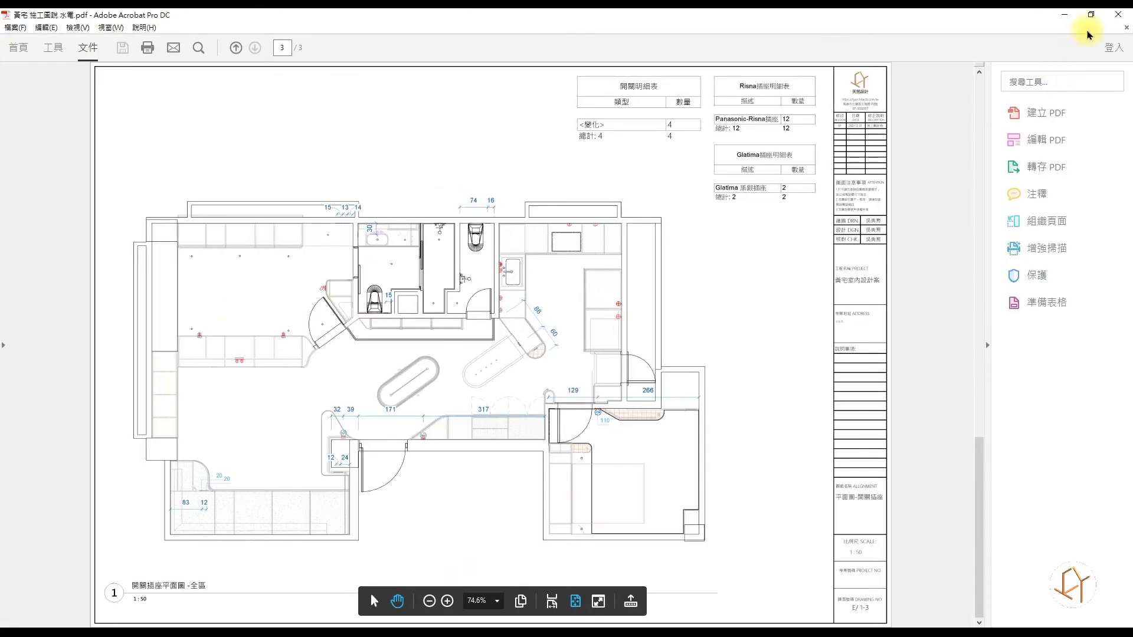
{"action": "left_click", "coordinate": [1064, 14]}
Step: Open the exported A-0 index sheet JPG in Photos and zoom in to inspect it
{"action": "left_click", "coordinate": [91, 143]}
{"action": "double_click", "coordinate": [92, 144]}
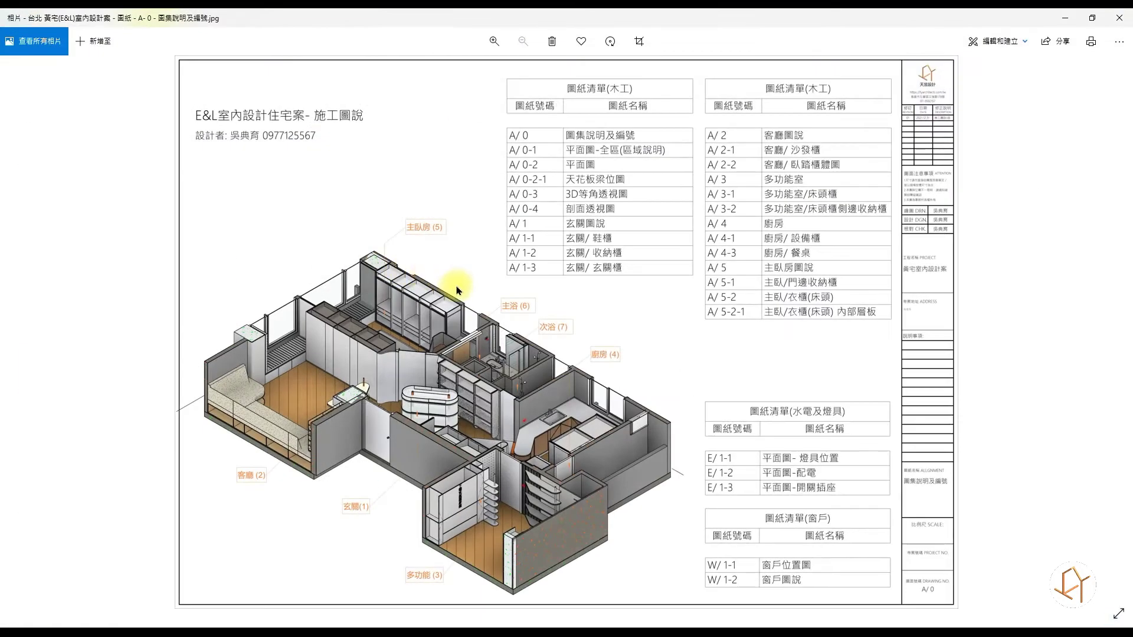
{"action": "scroll", "coordinate": [614, 271], "scroll_direction": "up", "scroll_amount": 2}
{"action": "scroll", "coordinate": [614, 254], "scroll_direction": "up", "scroll_amount": 3}
{"action": "scroll", "coordinate": [720, 271], "scroll_direction": "up", "scroll_amount": 2}
{"action": "scroll", "coordinate": [726, 267], "scroll_direction": "down", "scroll_amount": 1}
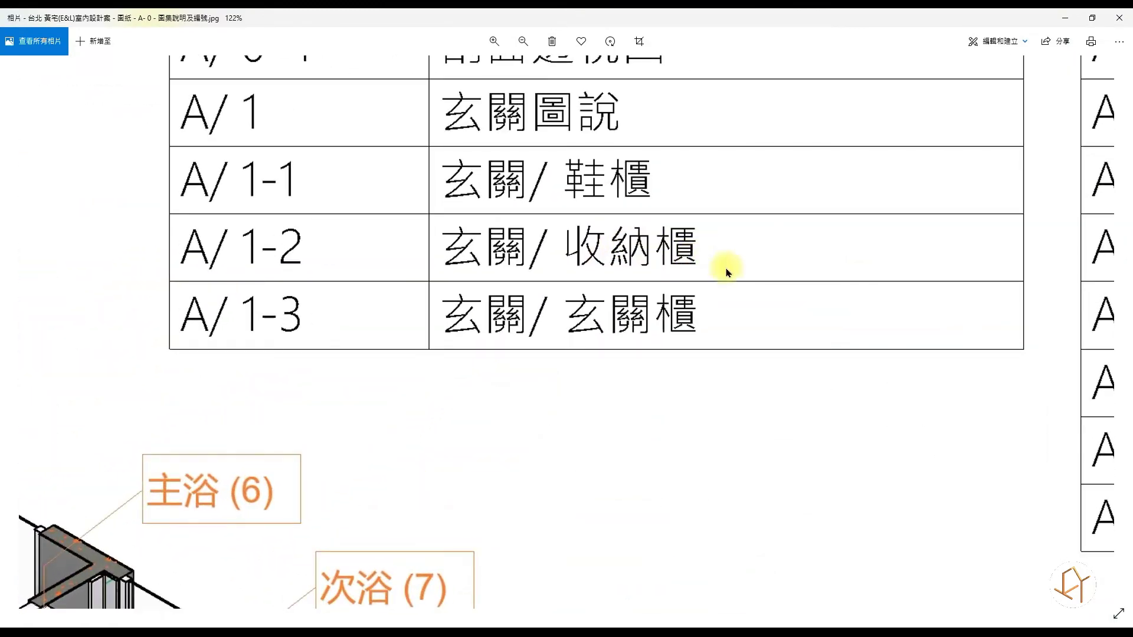
{"action": "scroll", "coordinate": [538, 222], "scroll_direction": "up", "scroll_amount": 2}
{"action": "scroll", "coordinate": [606, 324], "scroll_direction": "up", "scroll_amount": 1}
{"action": "scroll", "coordinate": [637, 366], "scroll_direction": "down", "scroll_amount": 5}
{"action": "scroll", "coordinate": [640, 396], "scroll_direction": "down", "scroll_amount": 3}
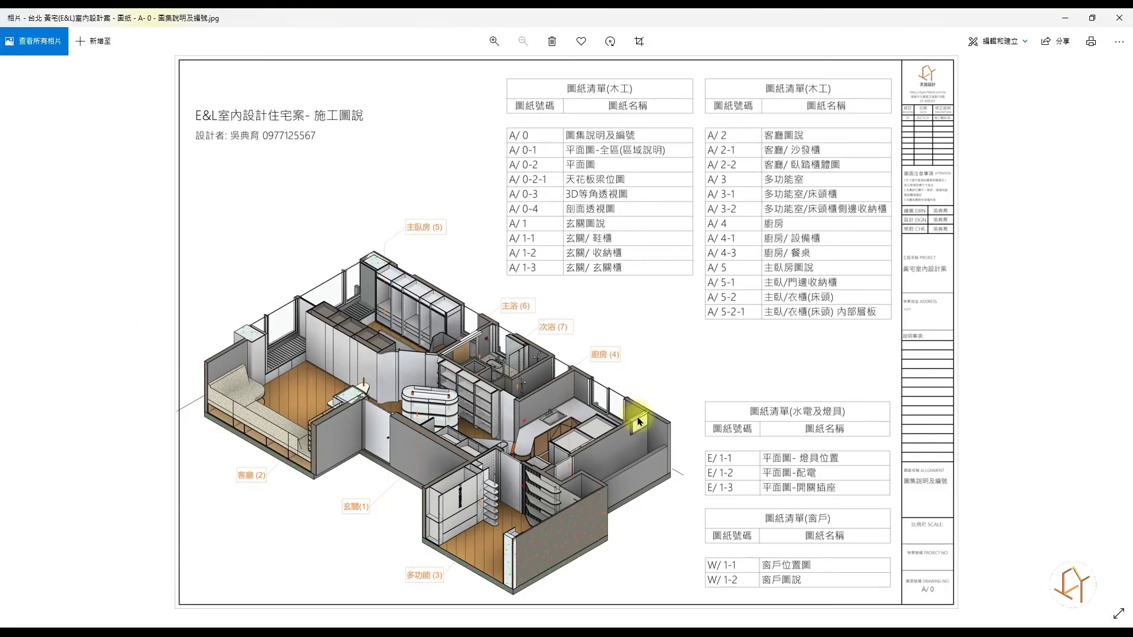
Step: Advance to the A-0-1 floor plan image, zoom in, then close the viewer
{"action": "key", "text": "Right"}
{"action": "scroll", "coordinate": [668, 342], "scroll_direction": "up", "scroll_amount": 2}
{"action": "key", "text": "Escape"}
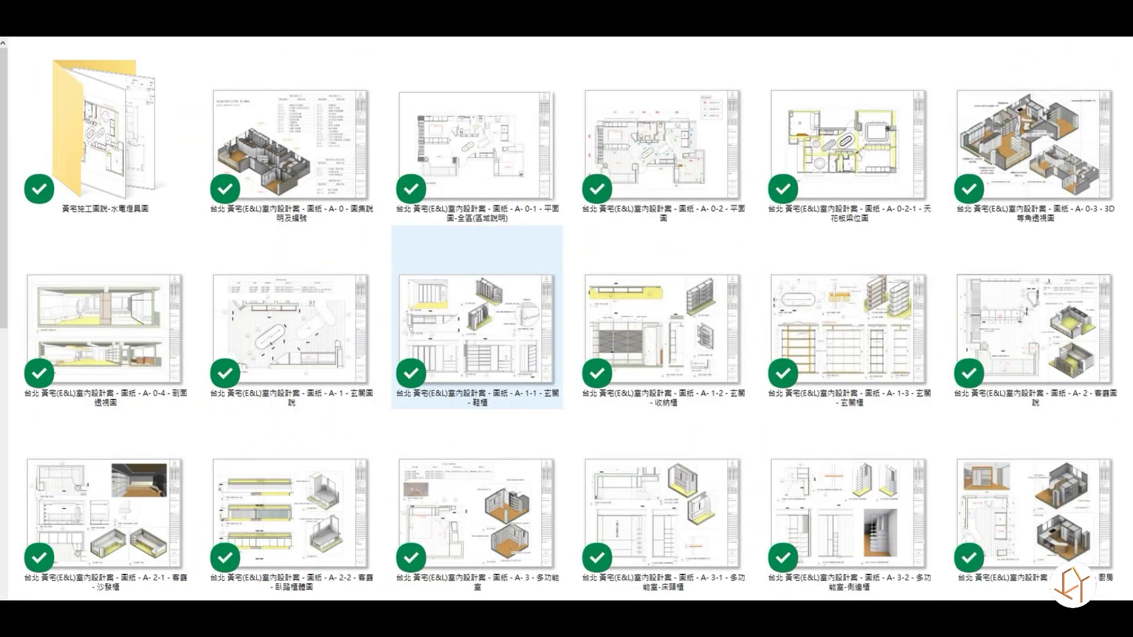